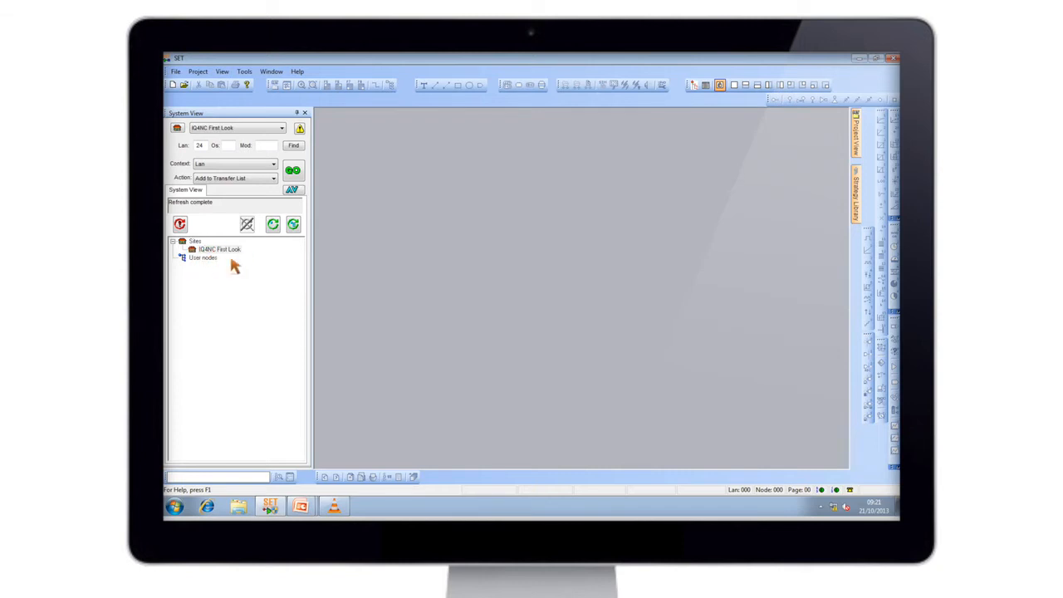
# Step: Connect ipTool on adapter 169.254.226.85, discover the Trend devices and show the IQ4 controller's details
pyautogui.click(245, 71)
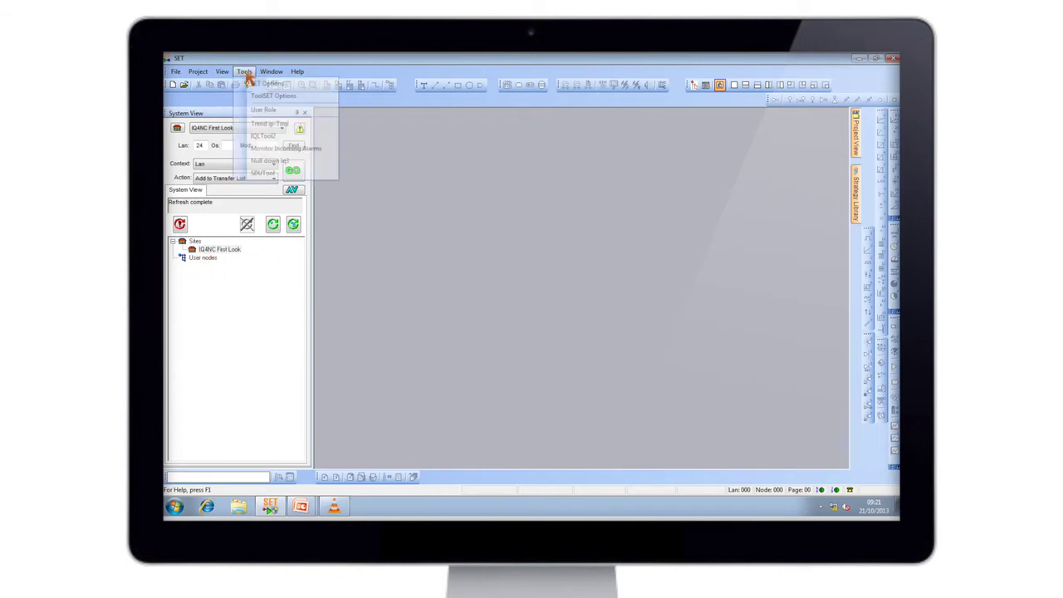
pyautogui.click(270, 123)
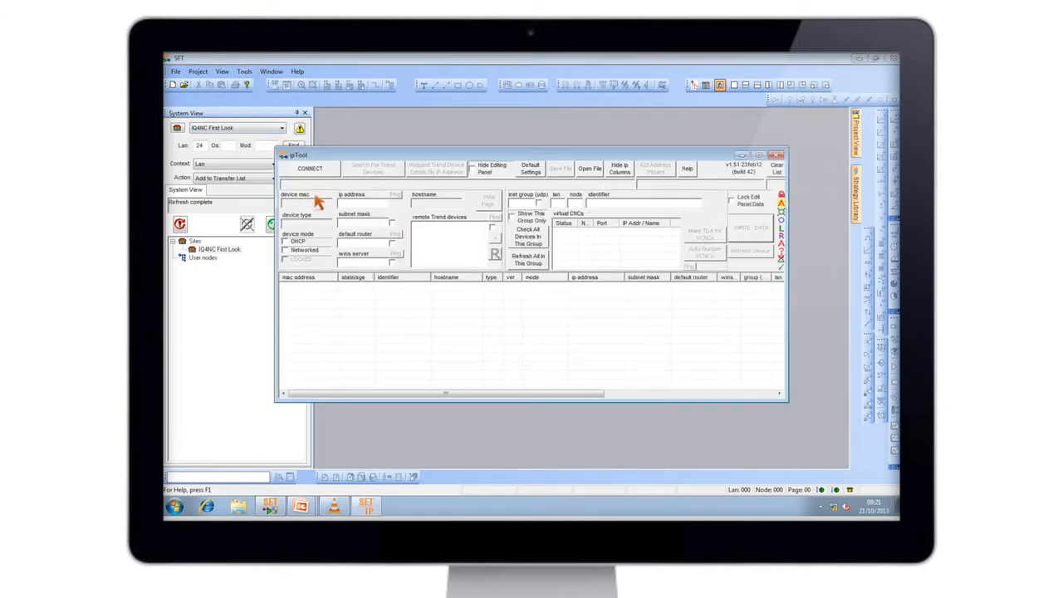
pyautogui.click(322, 172)
pyautogui.click(498, 273)
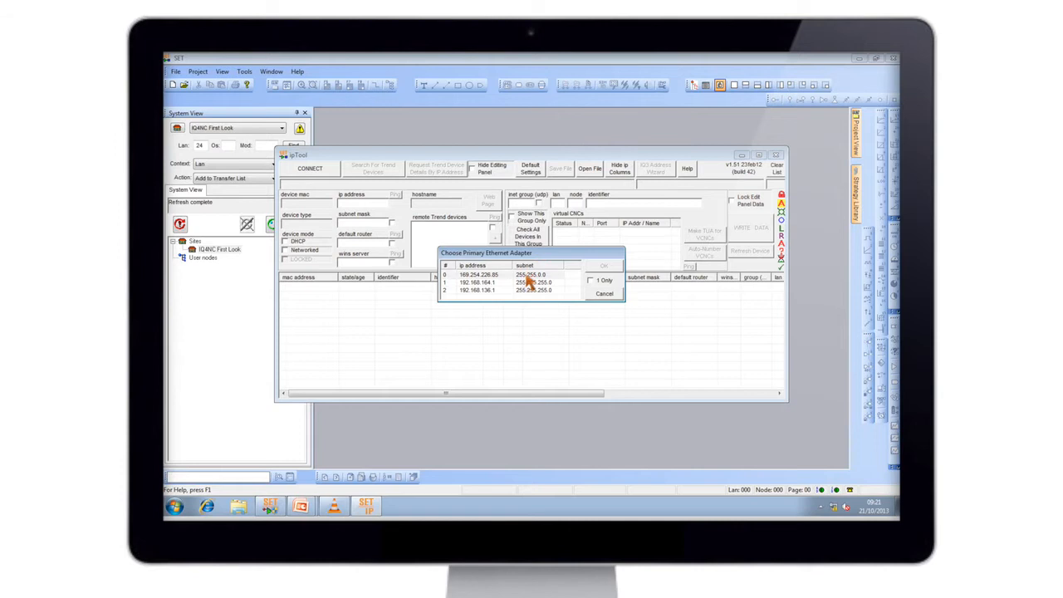
pyautogui.click(605, 268)
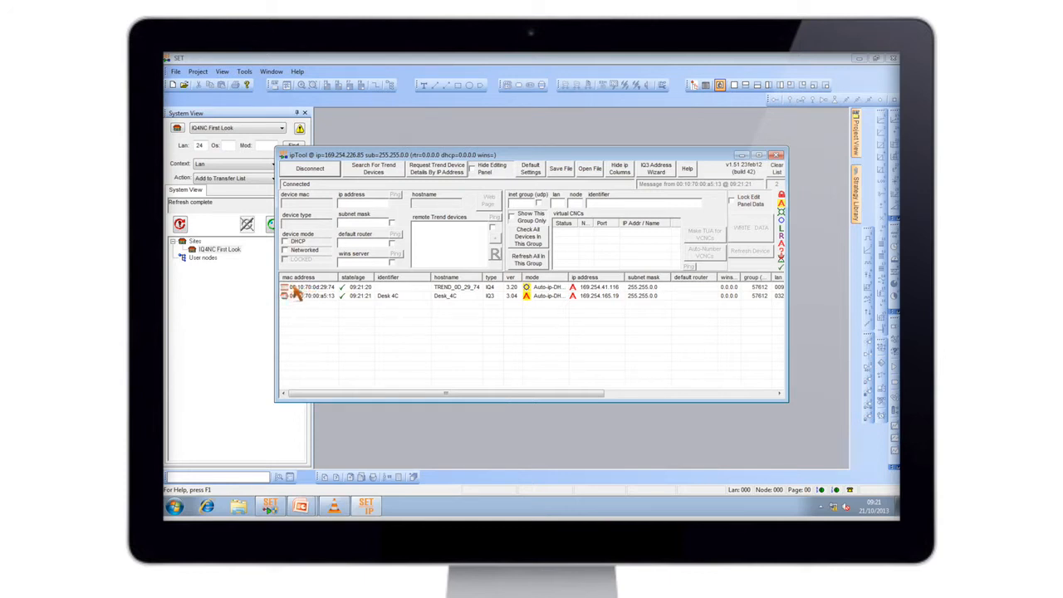
pyautogui.click(315, 287)
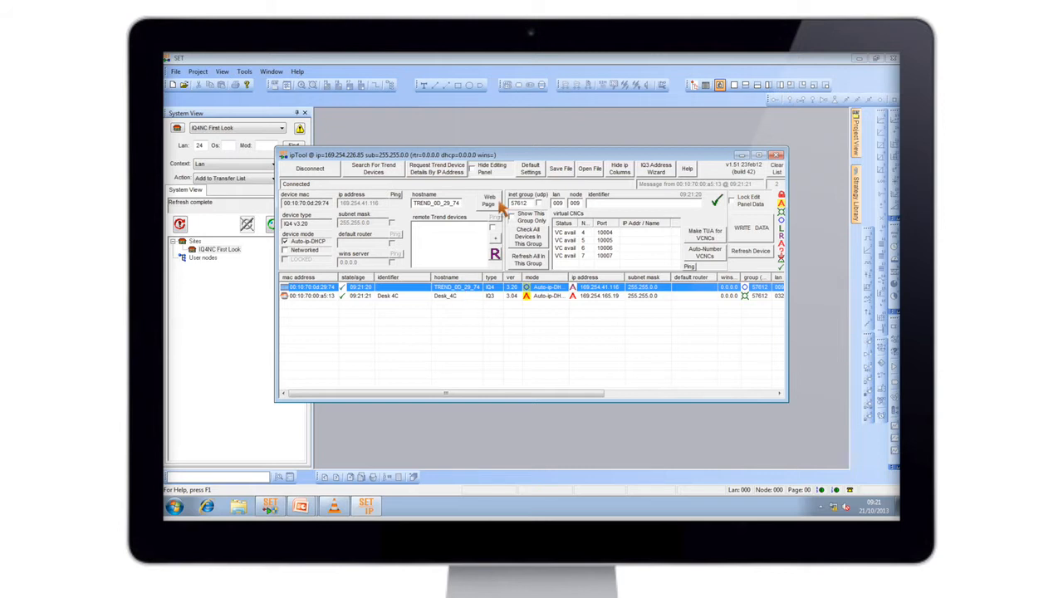
# Step: Bring up the IQ4NC web page's network configuration overview under Modules > Networks
pyautogui.click(500, 208)
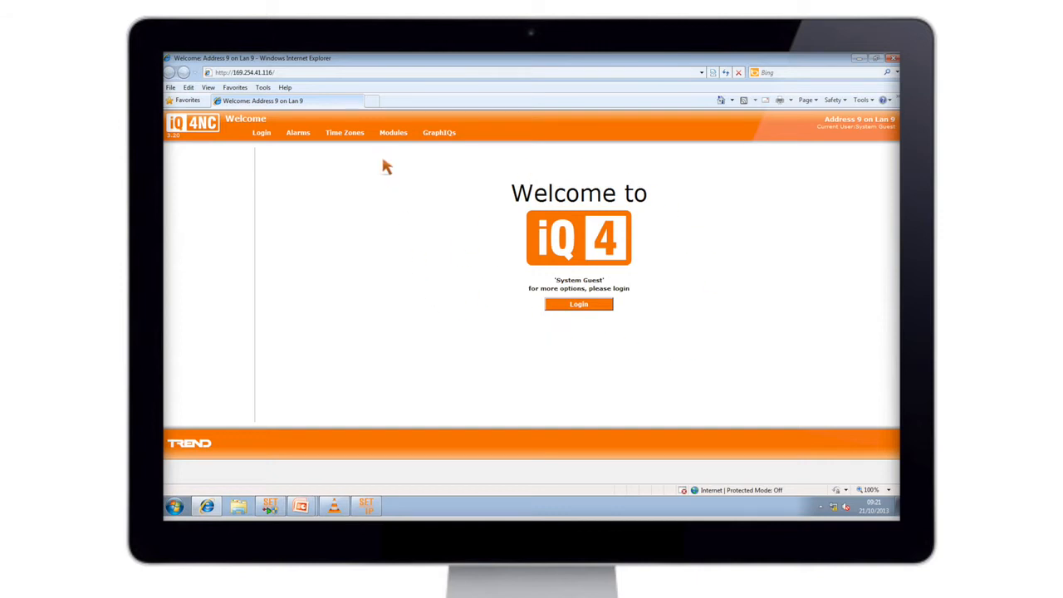
pyautogui.click(392, 132)
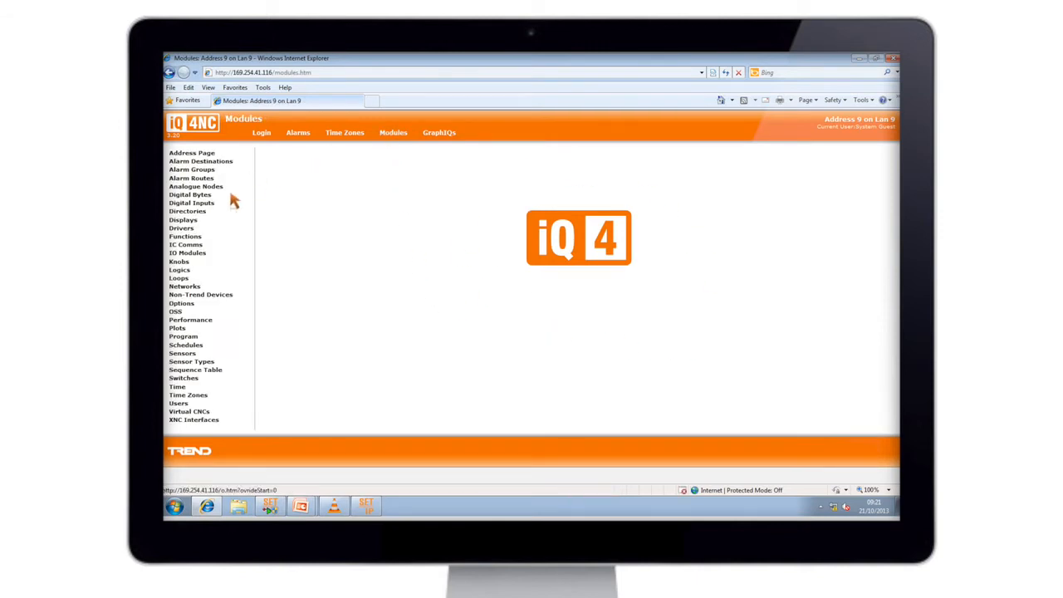
pyautogui.click(184, 285)
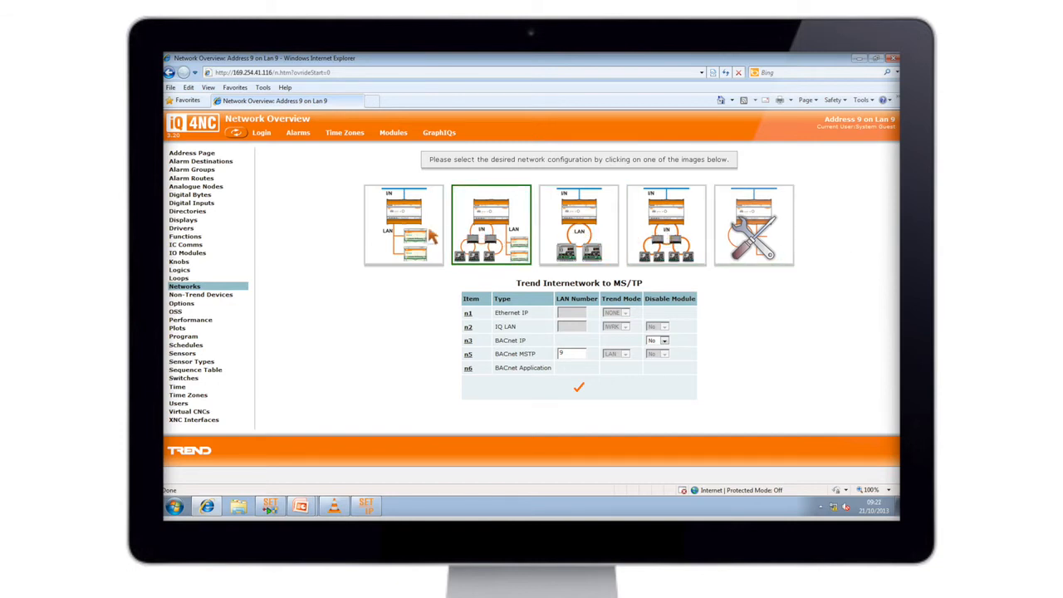
# Step: Preview the network options, choose Trend Internetwork to MS/TP and submit it
pyautogui.click(397, 237)
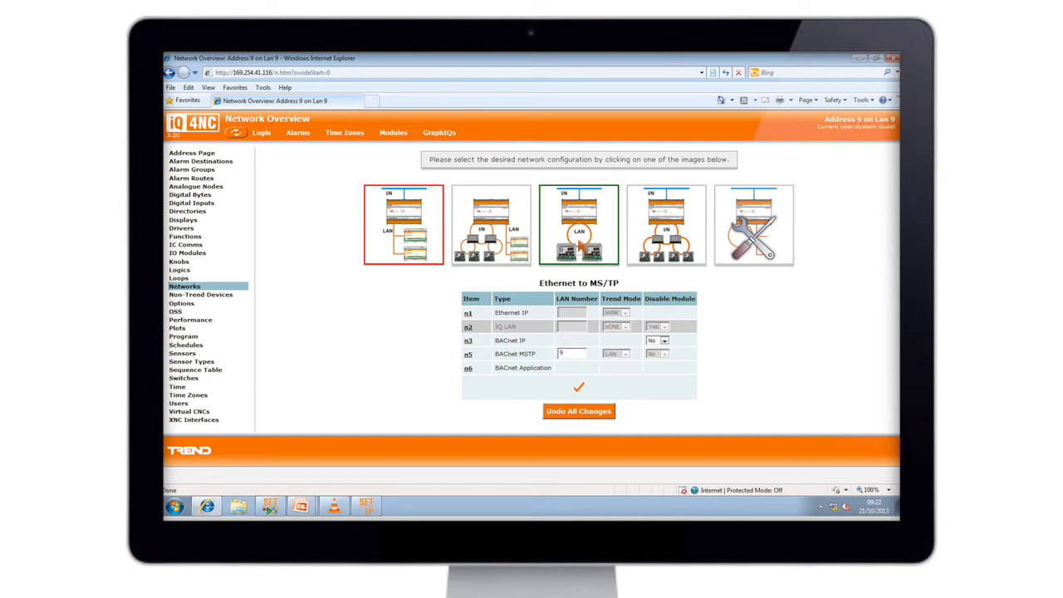
pyautogui.click(581, 245)
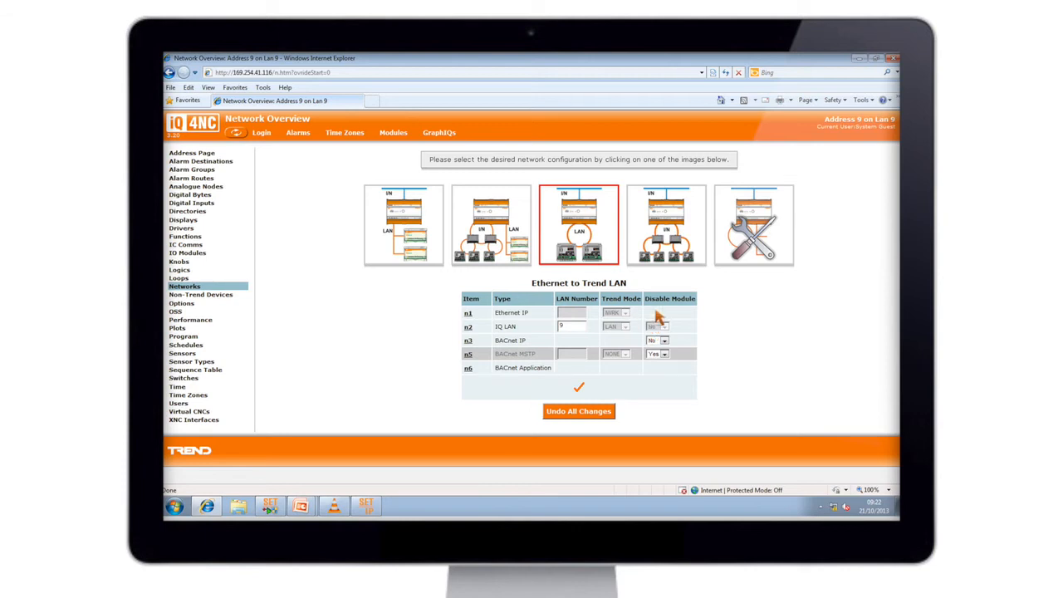
pyautogui.click(666, 237)
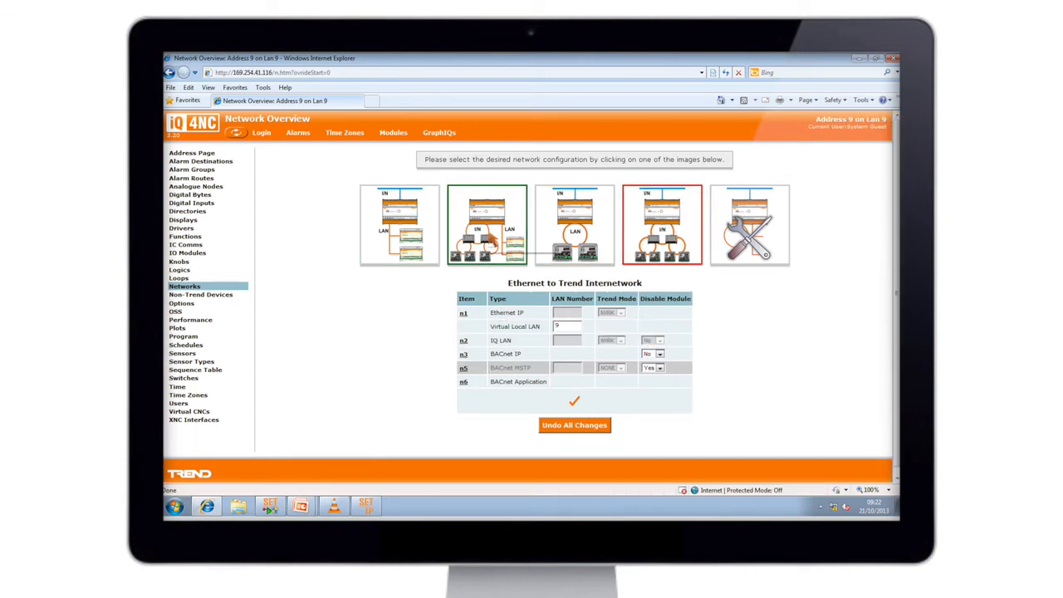
pyautogui.click(490, 237)
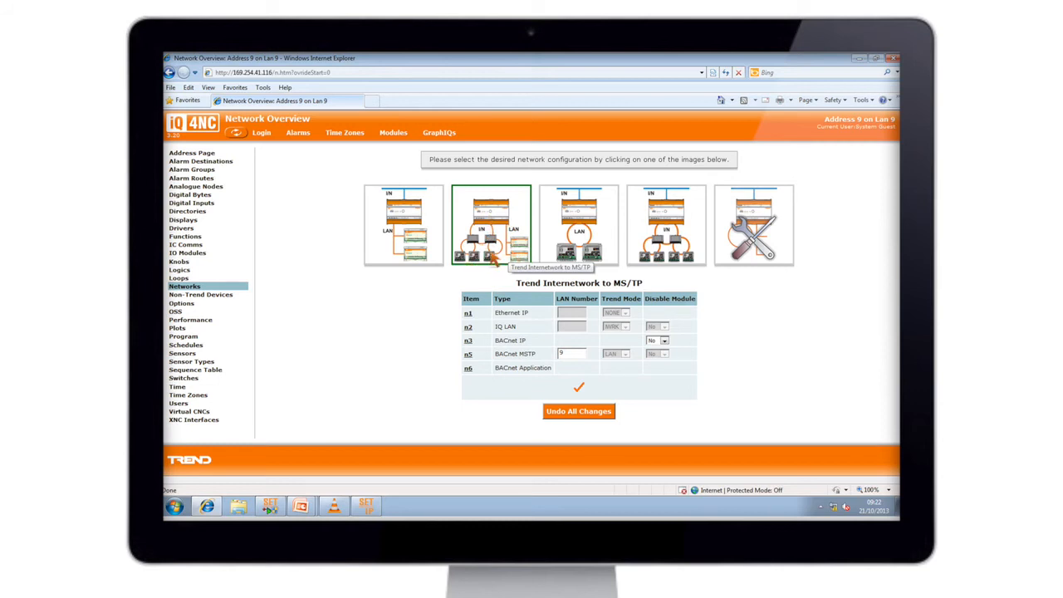
pyautogui.click(580, 389)
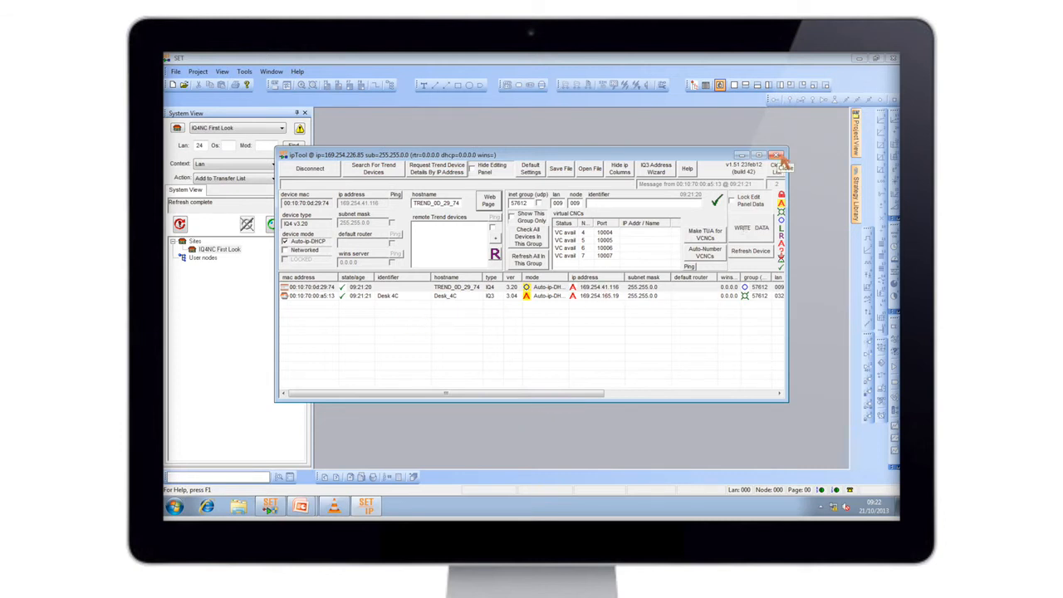
# Step: Close ipTool and reach Device Manager through Start > Control Panel
pyautogui.click(777, 154)
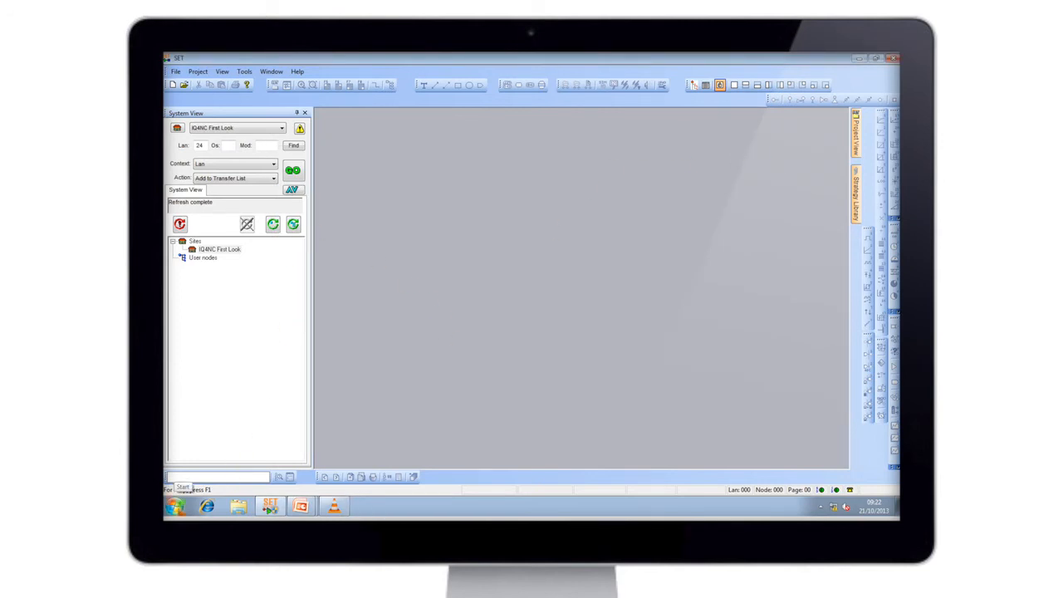
pyautogui.click(176, 505)
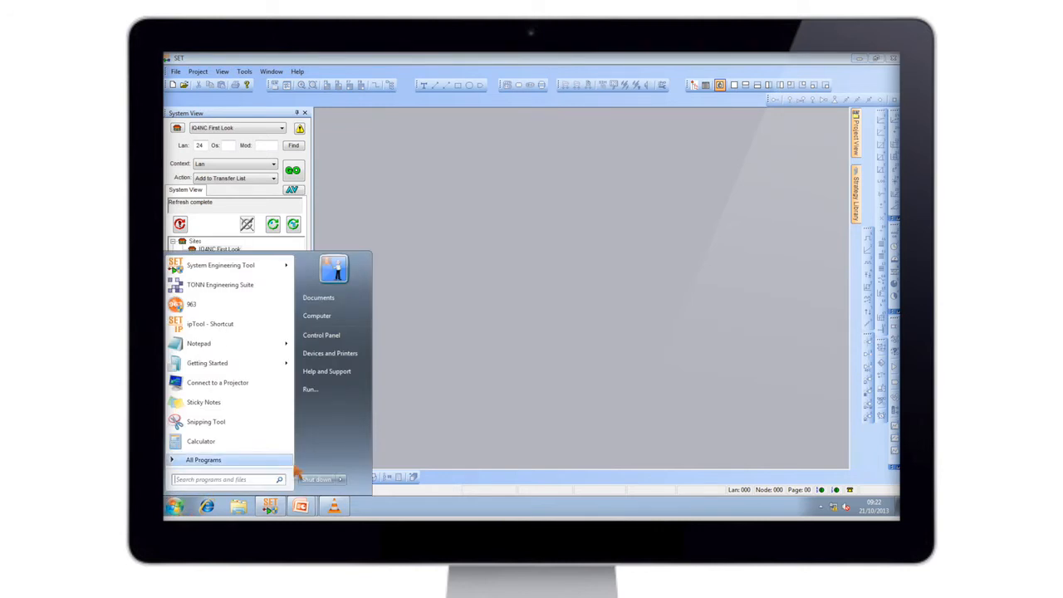
pyautogui.click(339, 338)
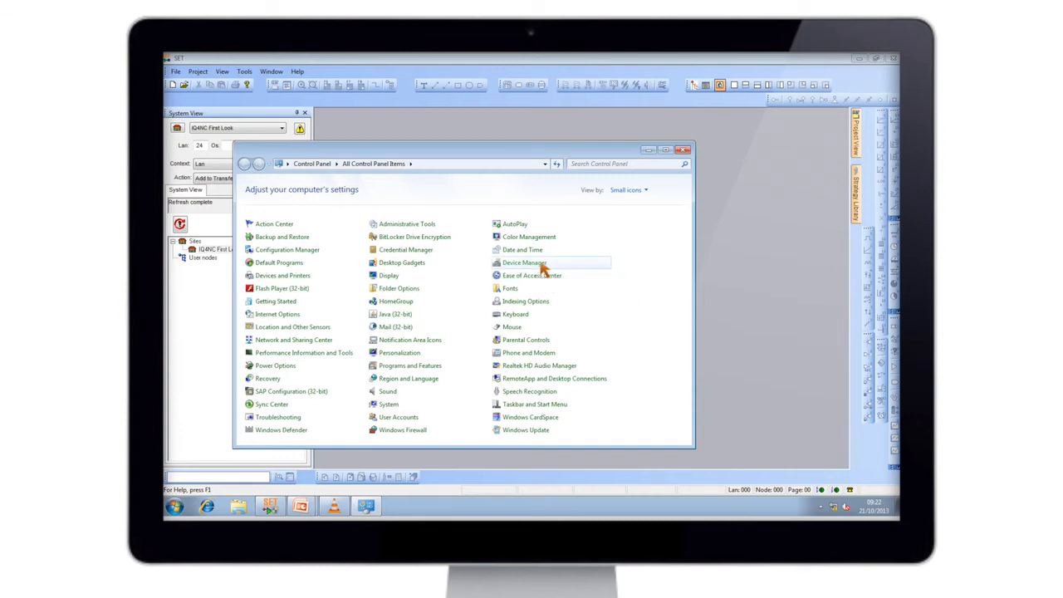
pyautogui.click(542, 265)
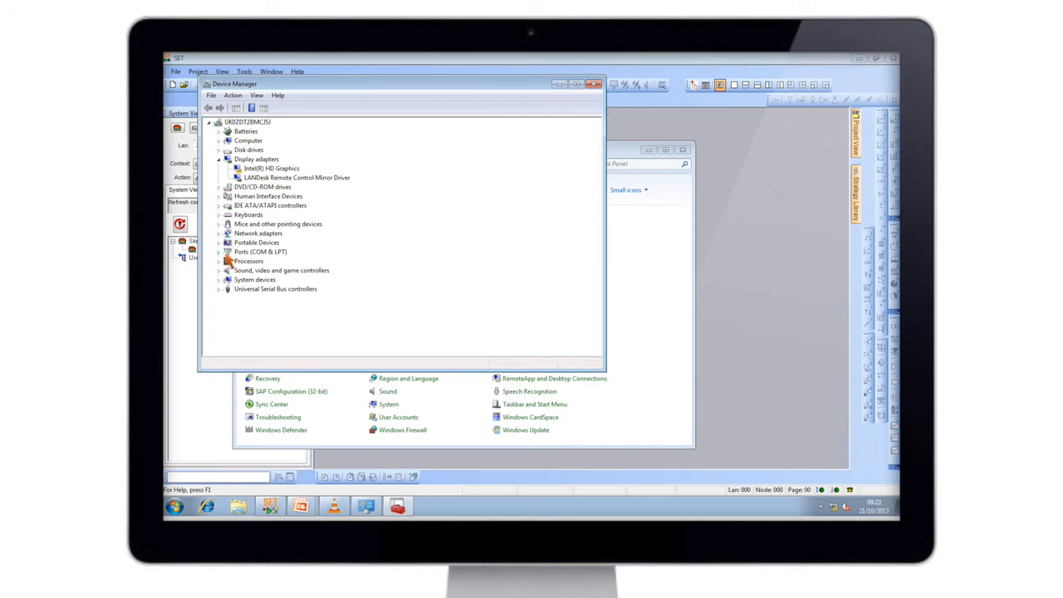
# Step: Expand Ports (COM & LPT) and bring up the Trend Controls IQ4 USB (COM7) properties
pyautogui.click(227, 252)
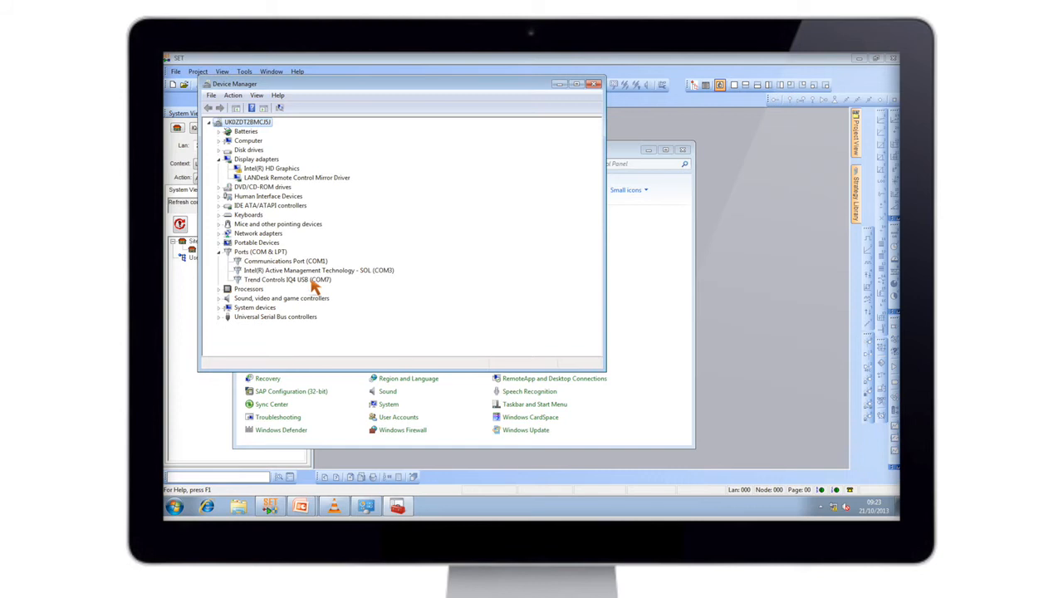
pyautogui.click(315, 285)
pyautogui.doubleClick(316, 284)
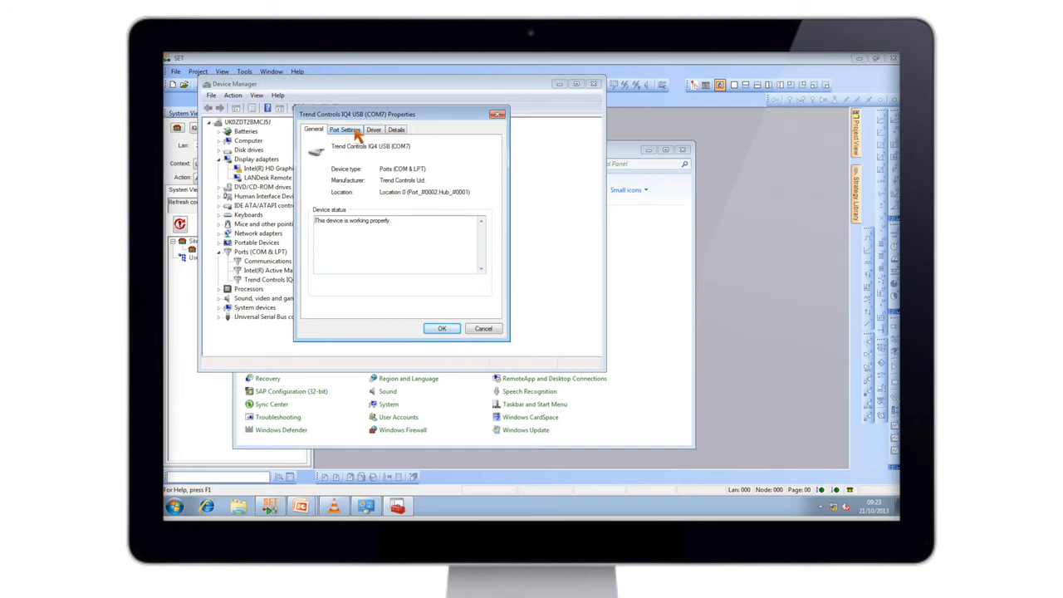
# Step: Confirm the IQ4 USB COM7 port stays at 9600 baud, then close Device Manager and Control Panel
pyautogui.click(346, 130)
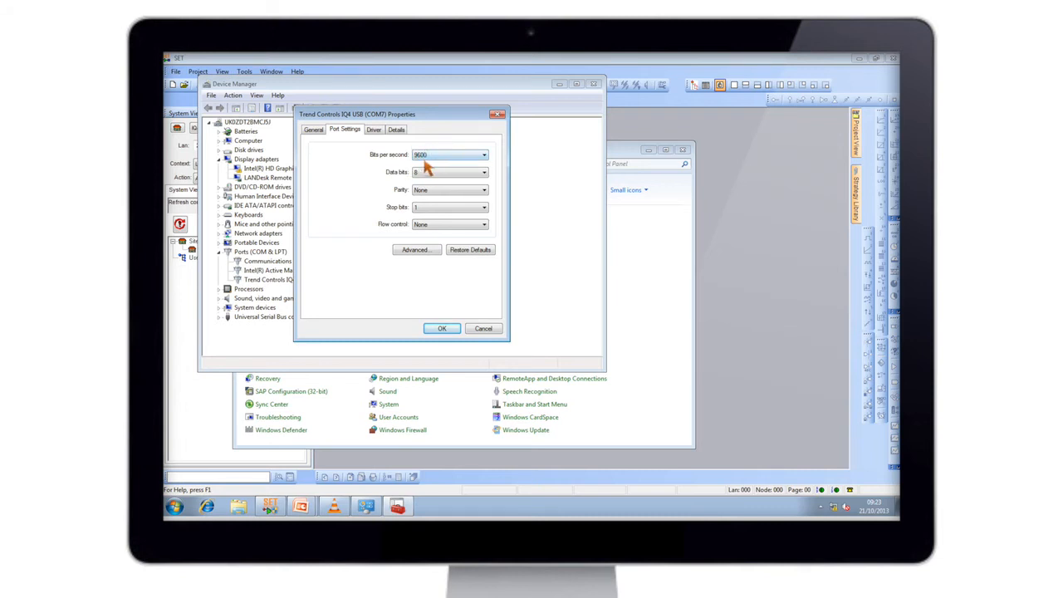
pyautogui.click(442, 328)
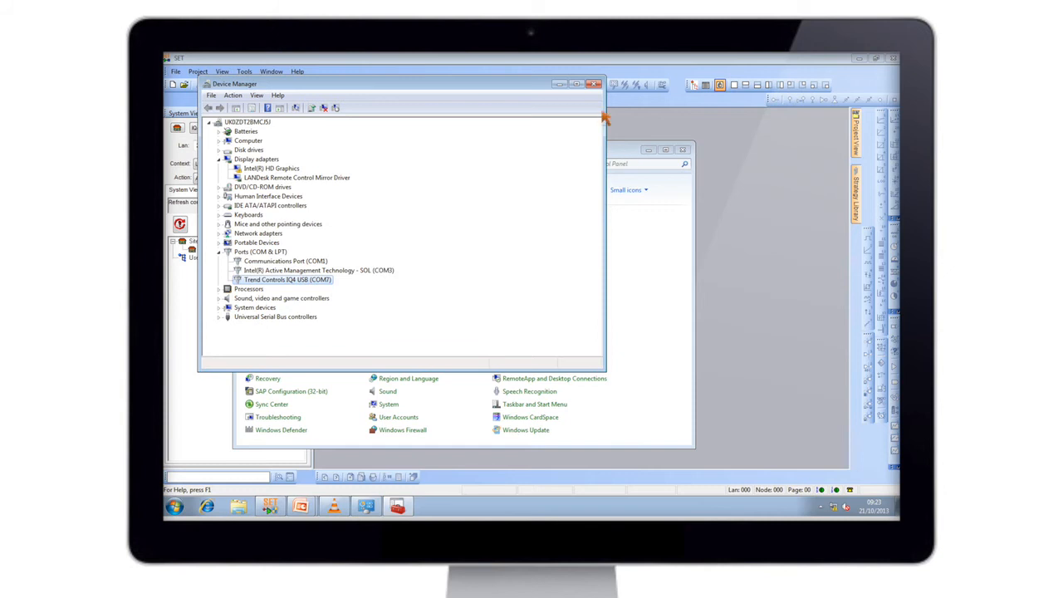
pyautogui.click(596, 84)
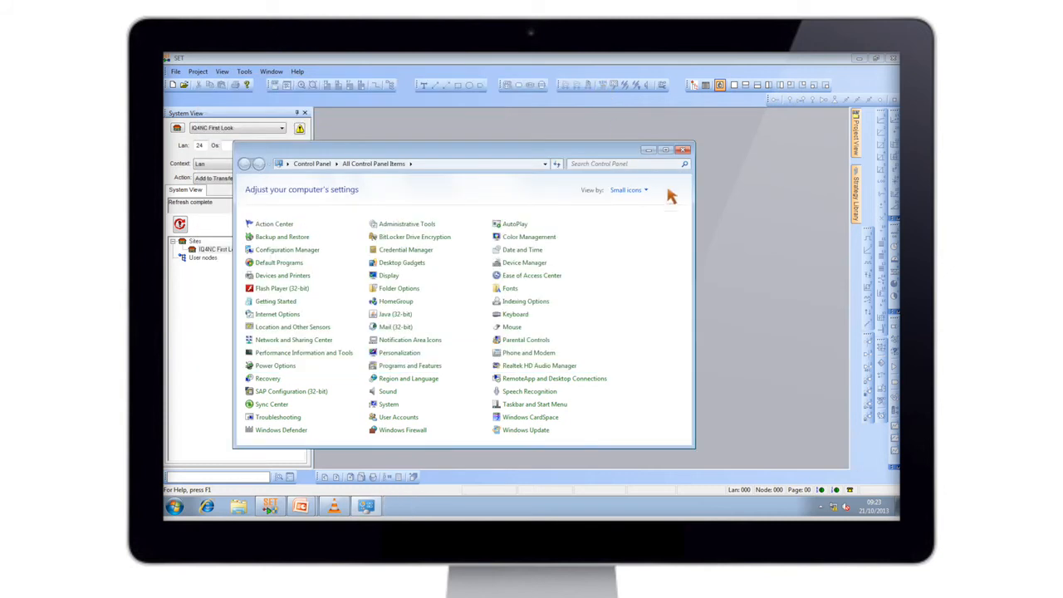
pyautogui.click(684, 150)
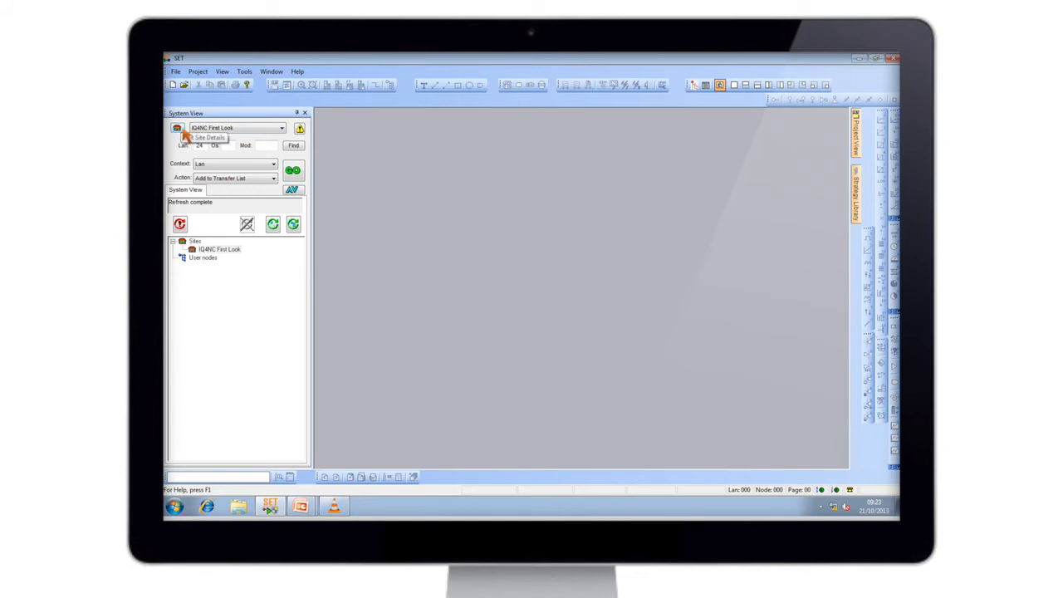
# Step: Edit the site's connection details to a serial link on COM7 at 9600 baud and accept them
pyautogui.click(177, 128)
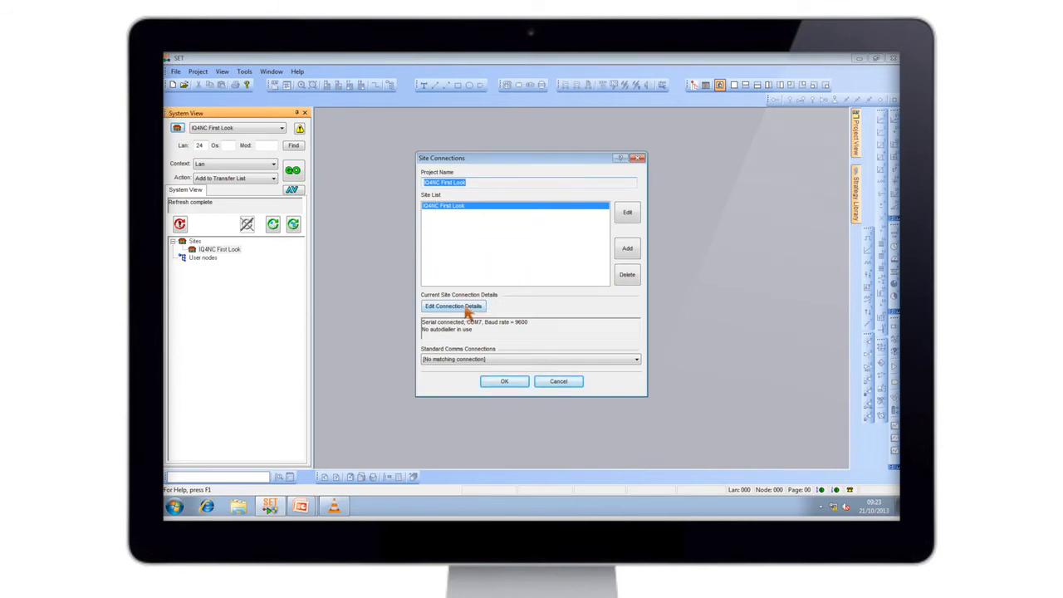
pyautogui.click(470, 310)
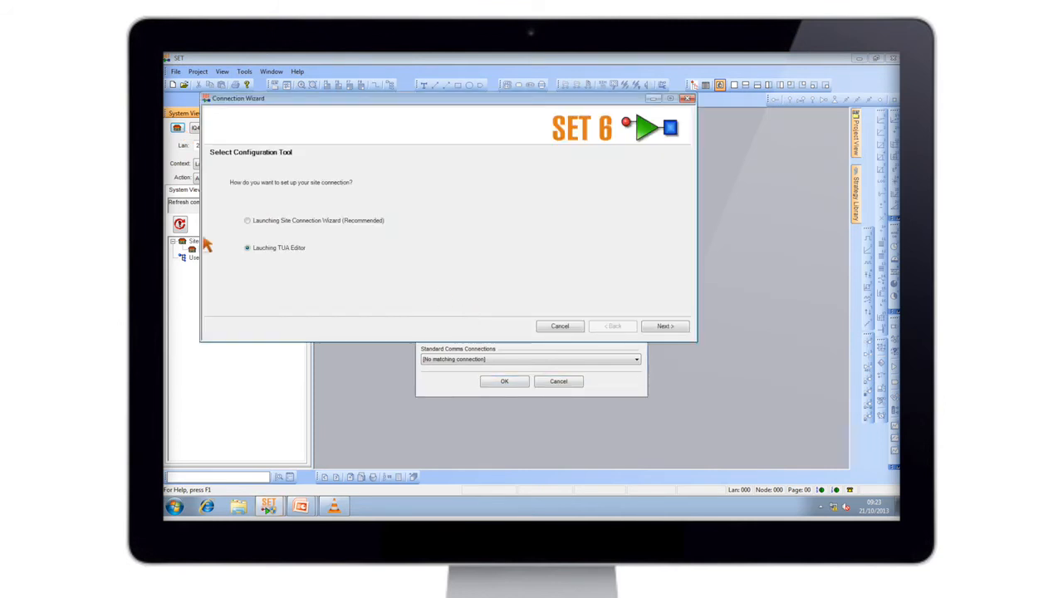
pyautogui.click(664, 326)
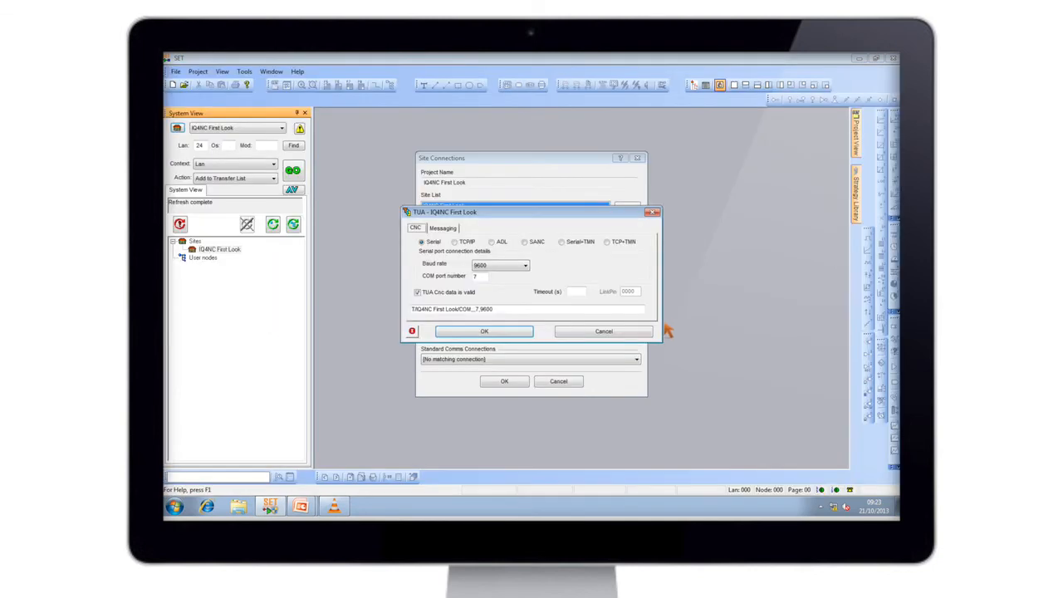
pyautogui.click(525, 265)
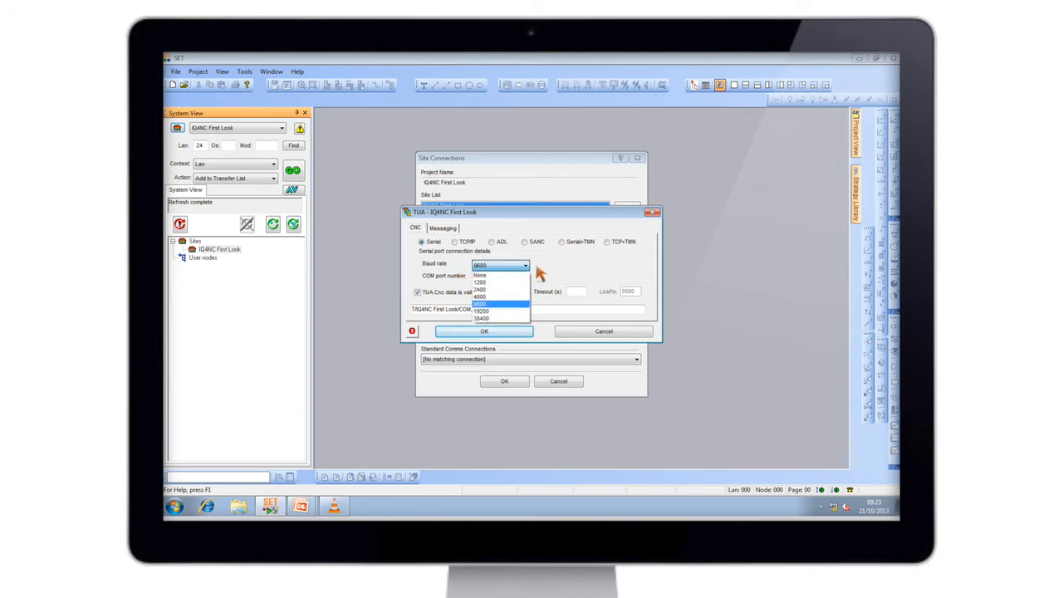
pyautogui.click(524, 311)
pyautogui.write('7')
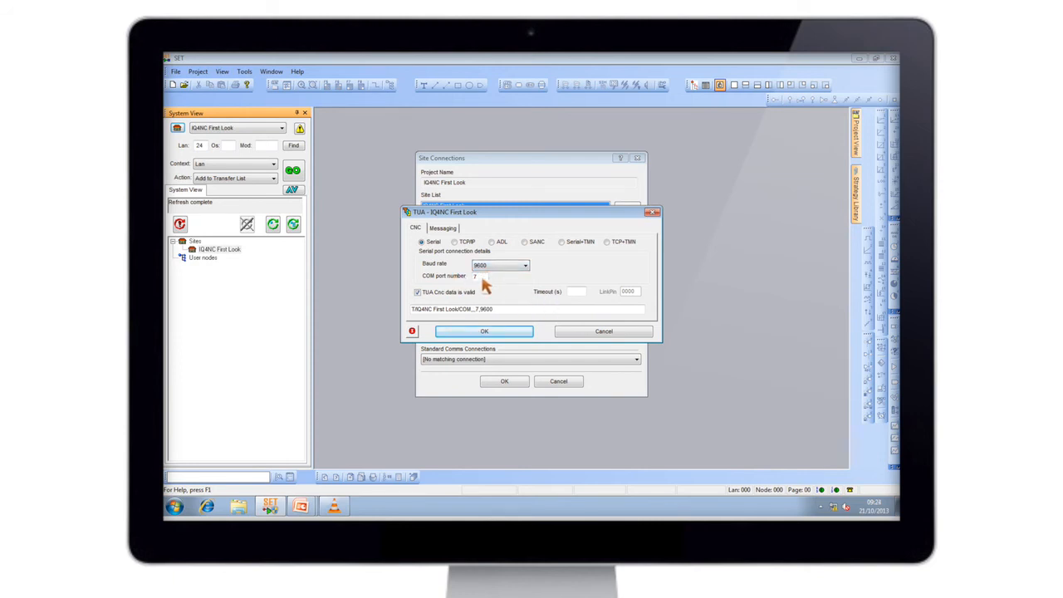
pyautogui.click(508, 335)
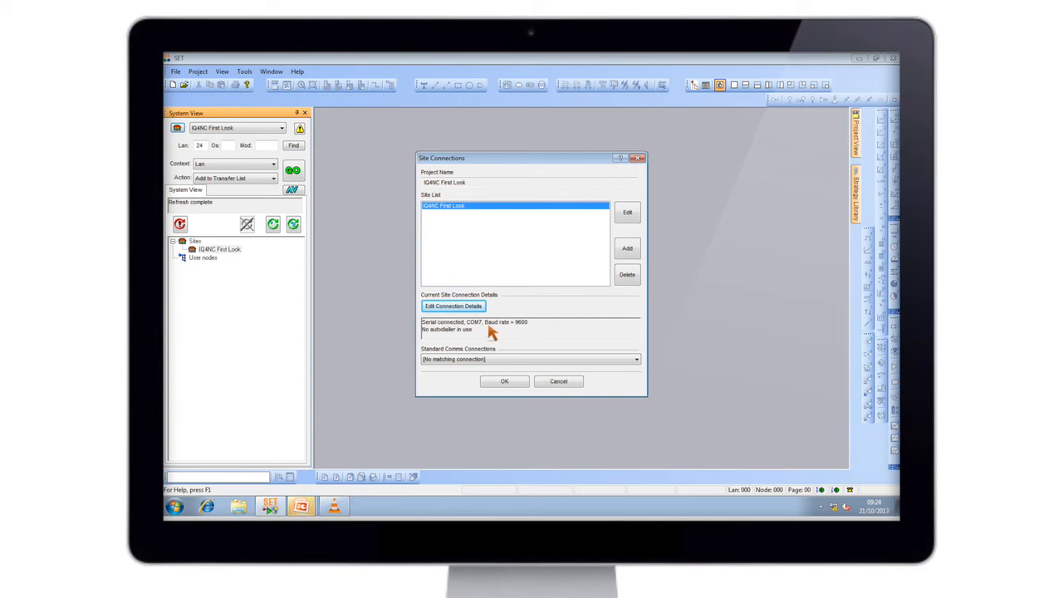
pyautogui.click(504, 381)
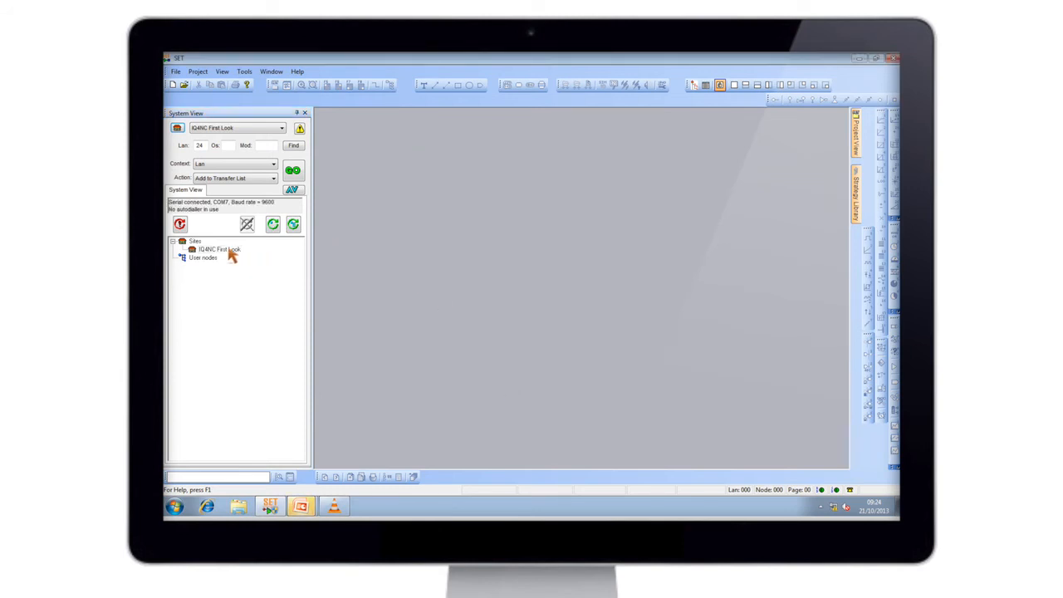
# Step: Refresh the IQ4NC First Look site, its Local Lan and its Internetwork to discover networks and devices
pyautogui.rightClick(219, 249)
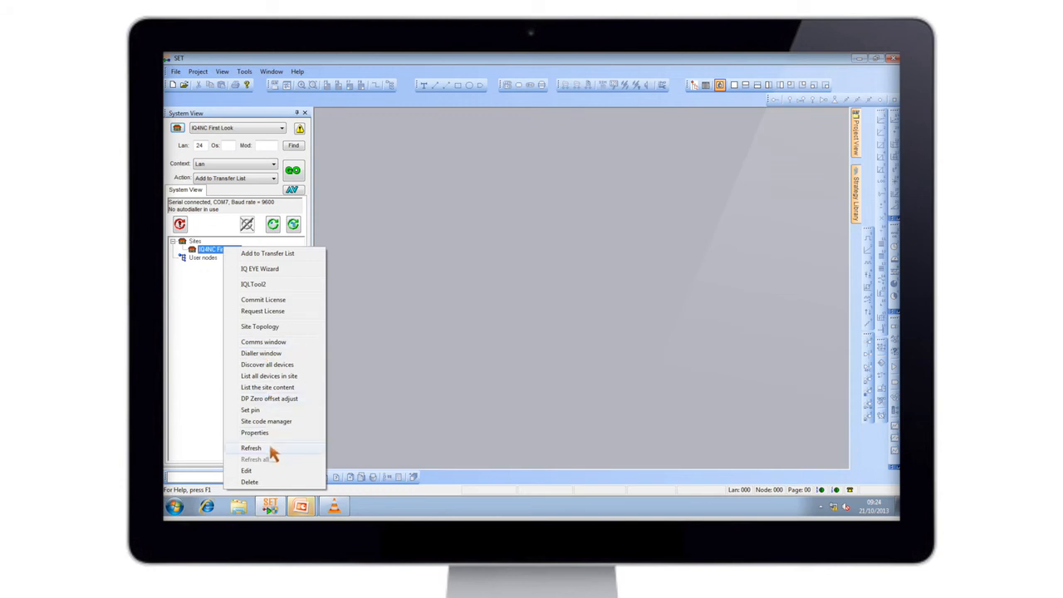
pyautogui.click(251, 447)
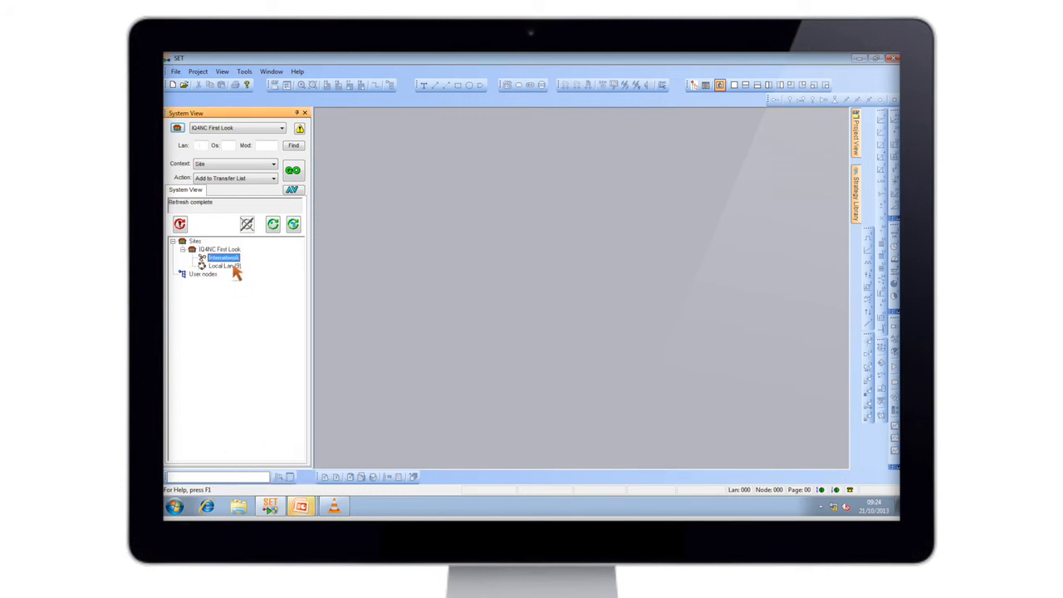
pyautogui.rightClick(228, 265)
pyautogui.click(274, 413)
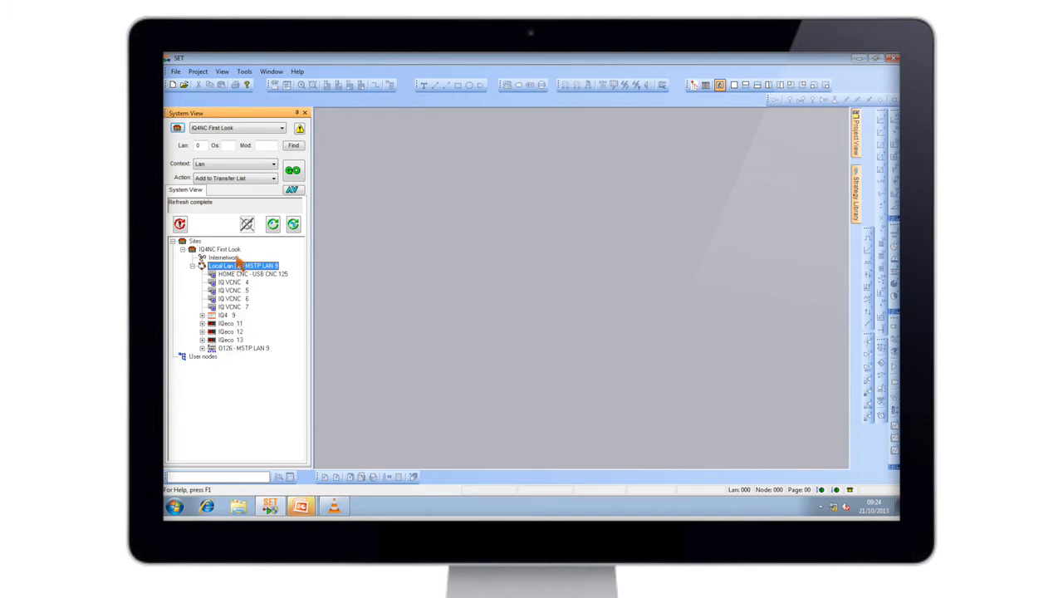
pyautogui.rightClick(226, 257)
pyautogui.click(258, 315)
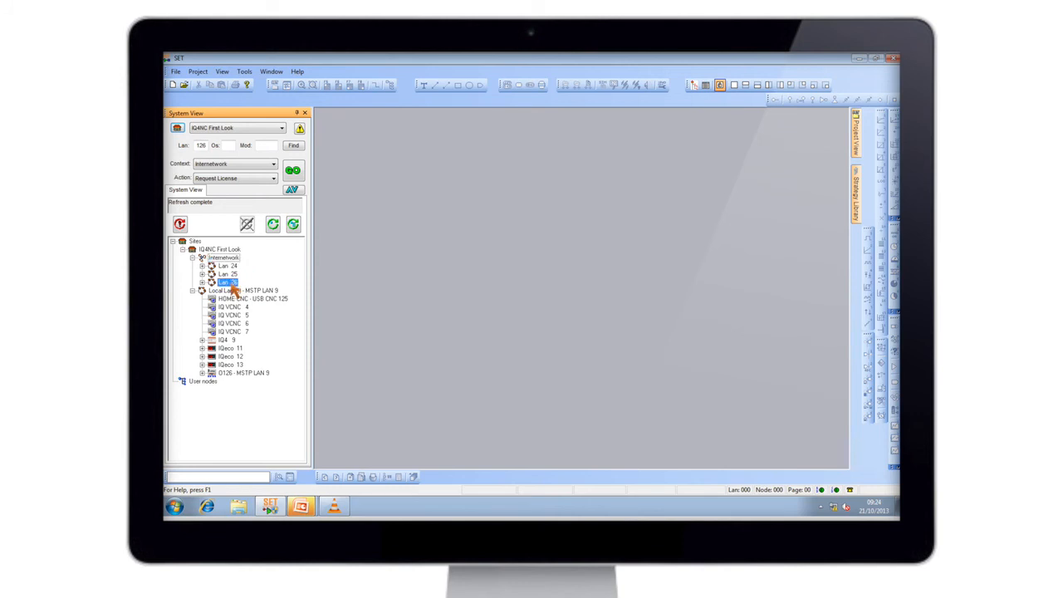
# Step: Refresh Lans 26, 25 and 24 so each lists its discovered controllers
pyautogui.rightClick(227, 282)
pyautogui.click(282, 413)
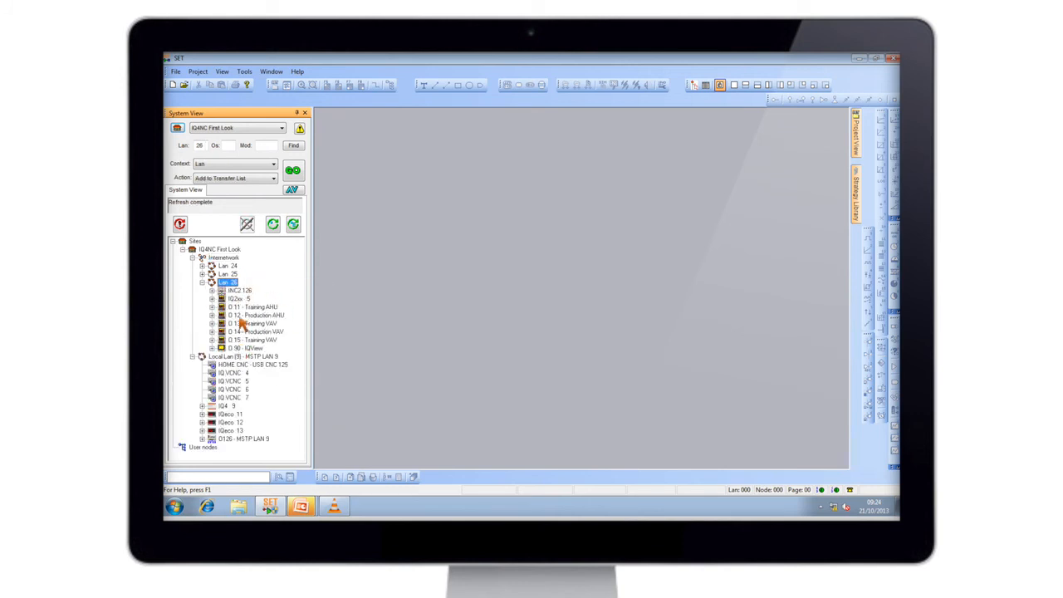
pyautogui.rightClick(226, 274)
pyautogui.click(274, 404)
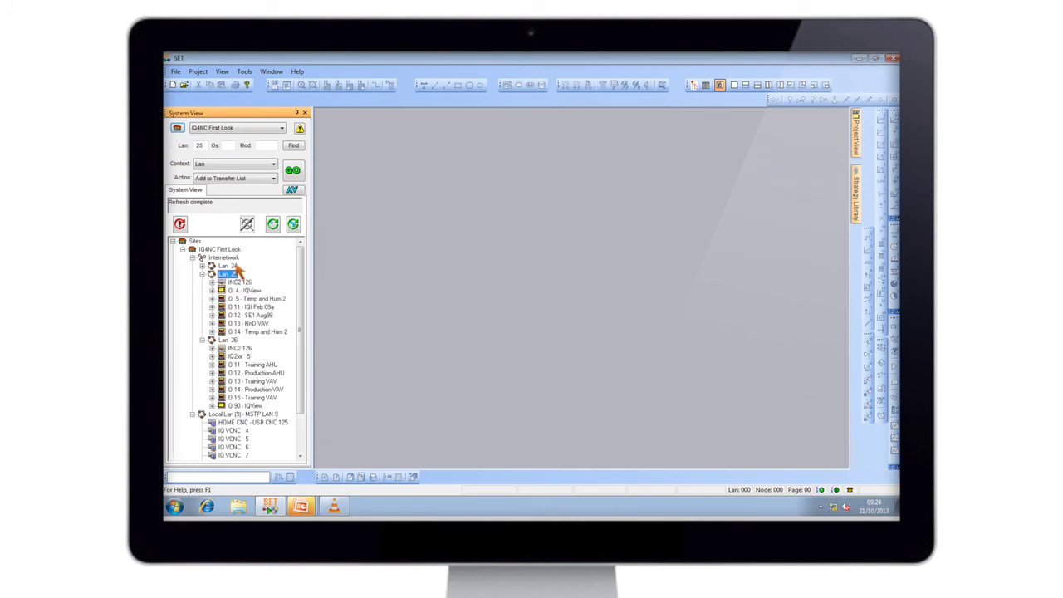
pyautogui.rightClick(237, 267)
pyautogui.click(259, 395)
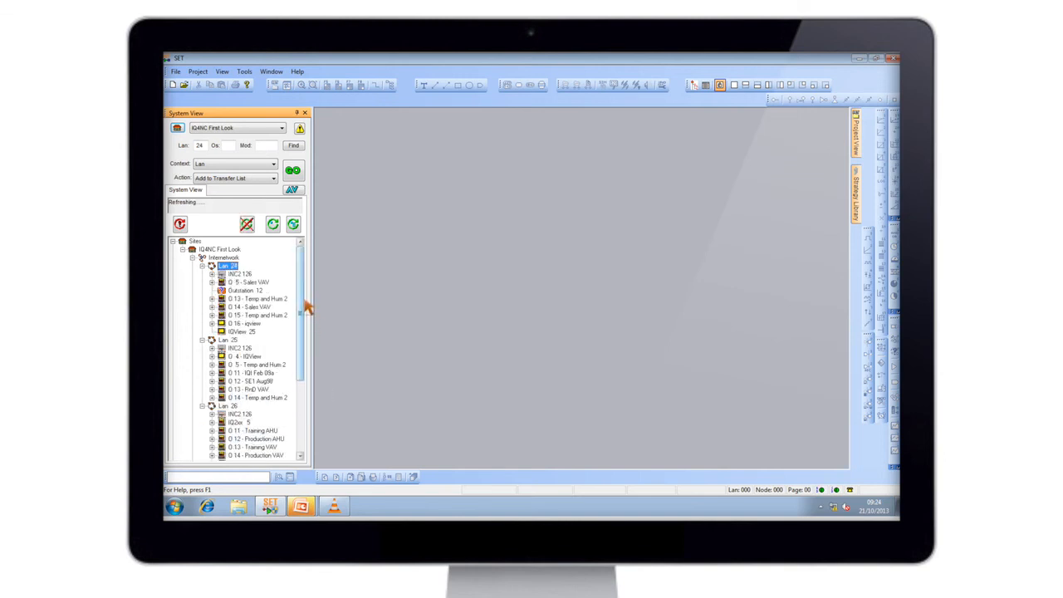
pyautogui.scroll(-2, 307, 292)
pyautogui.scroll(-4, 308, 292)
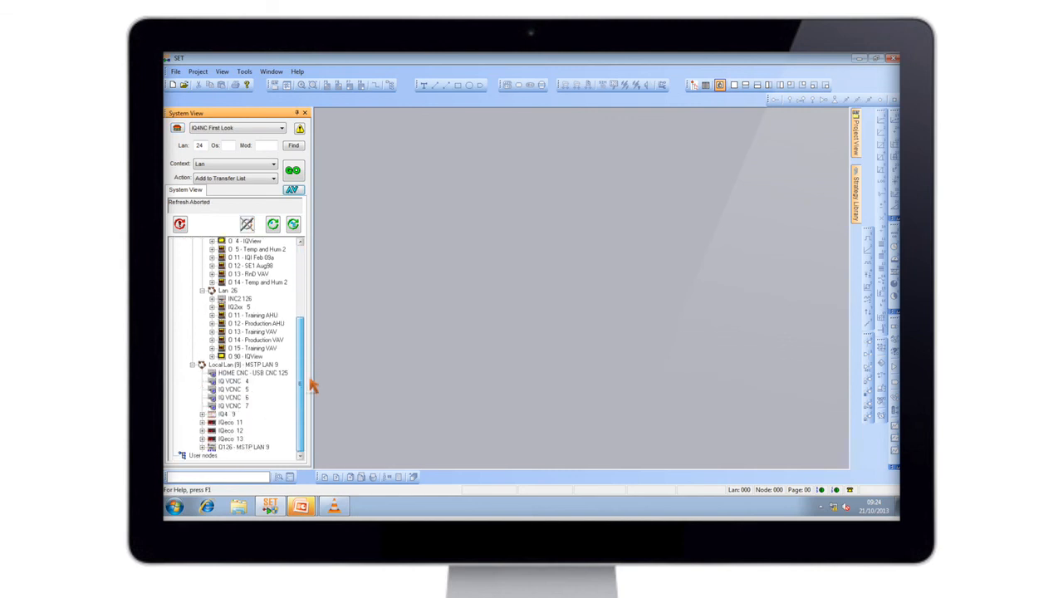